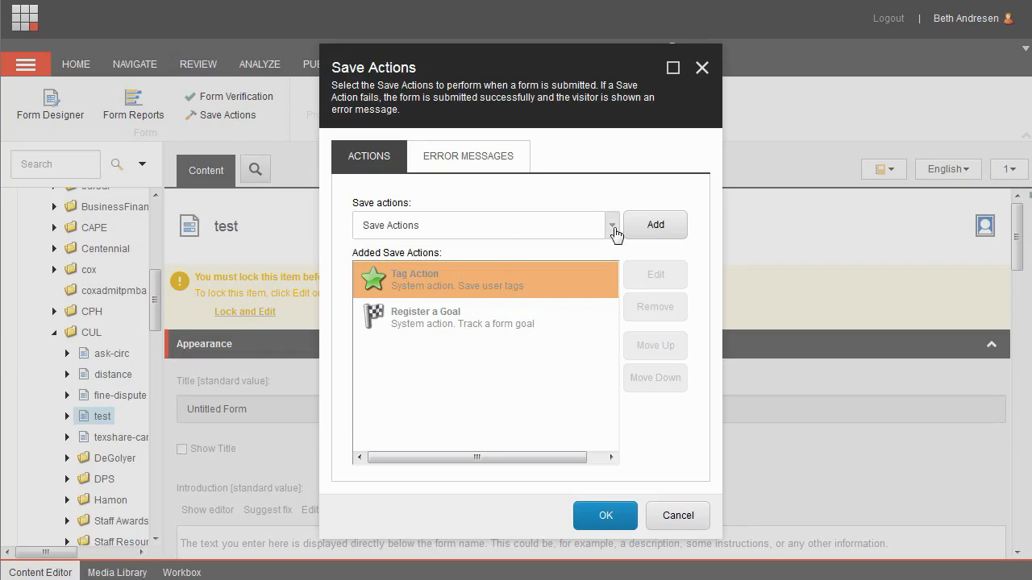
# - Add a Send Email Message save action to the form
pyautogui.click(613, 227)
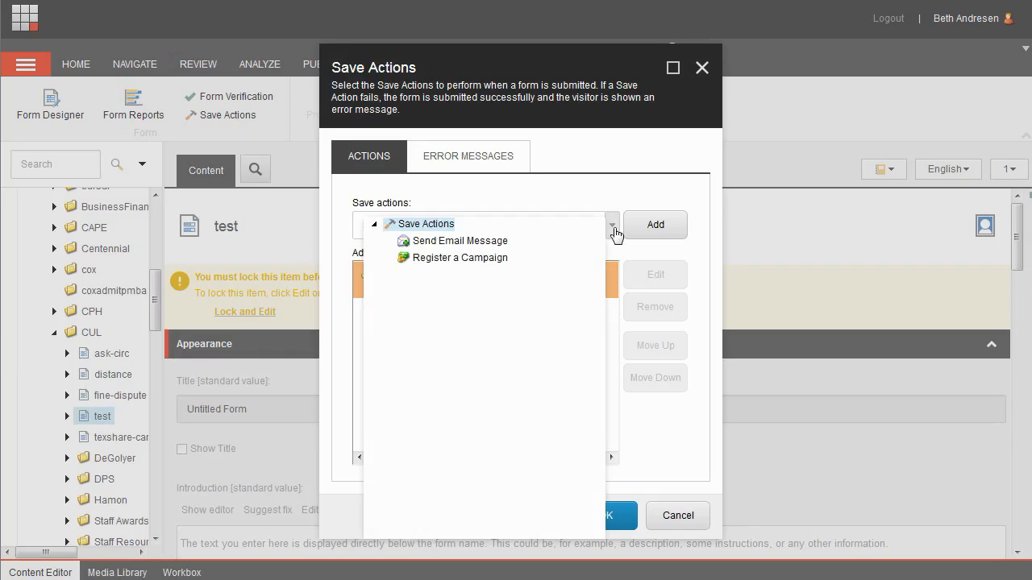
pyautogui.click(484, 245)
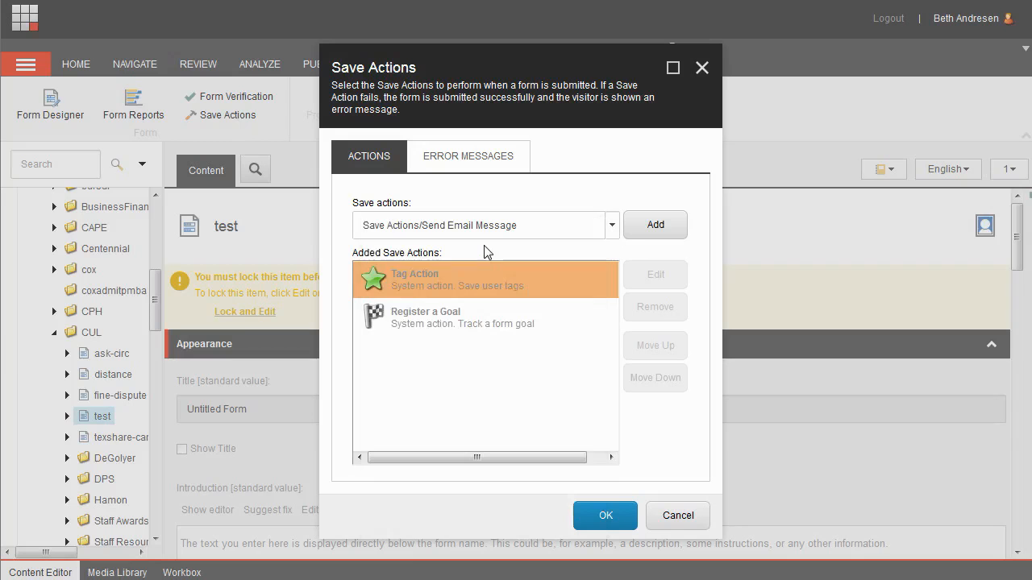
pyautogui.click(657, 229)
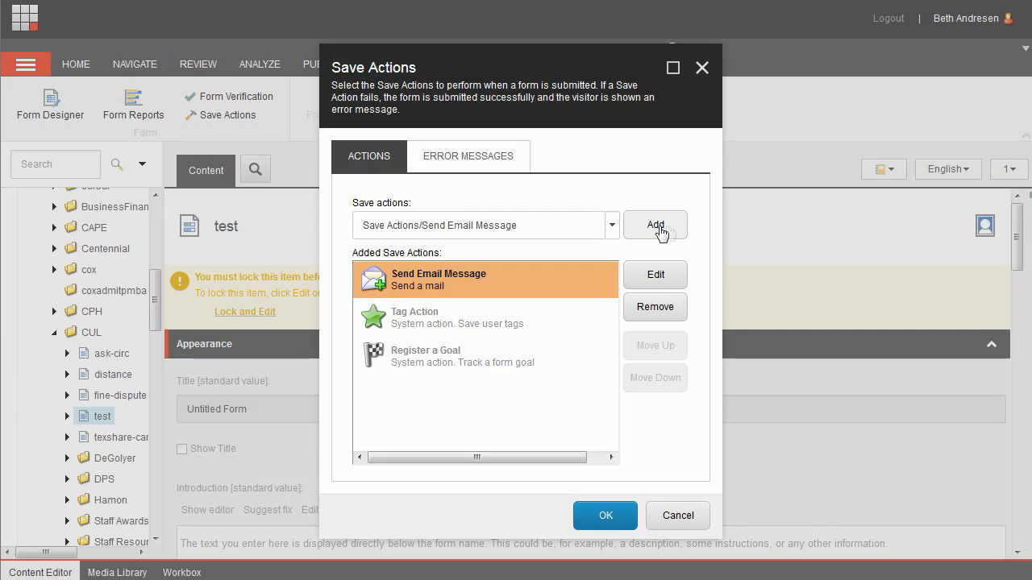
# - Edit the email action, entering two recipient e-mail addresses and adding the form's Email field as a recipient
pyautogui.click(656, 275)
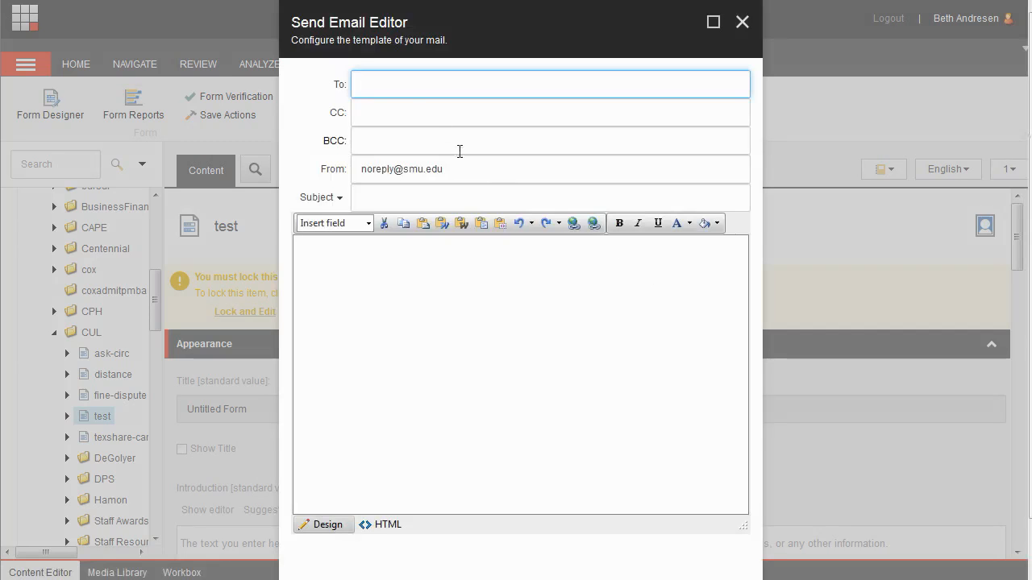
pyautogui.click(365, 85)
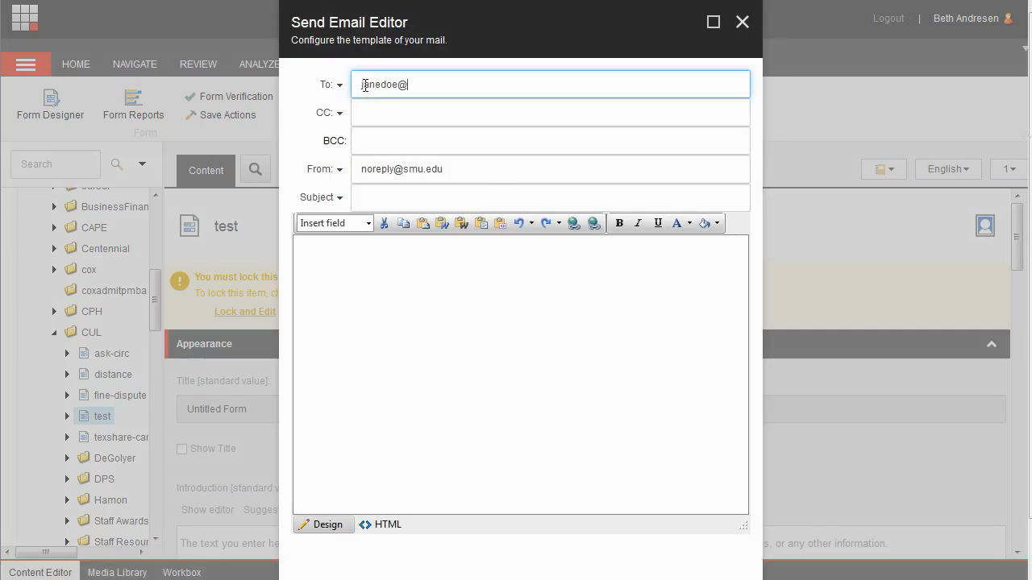
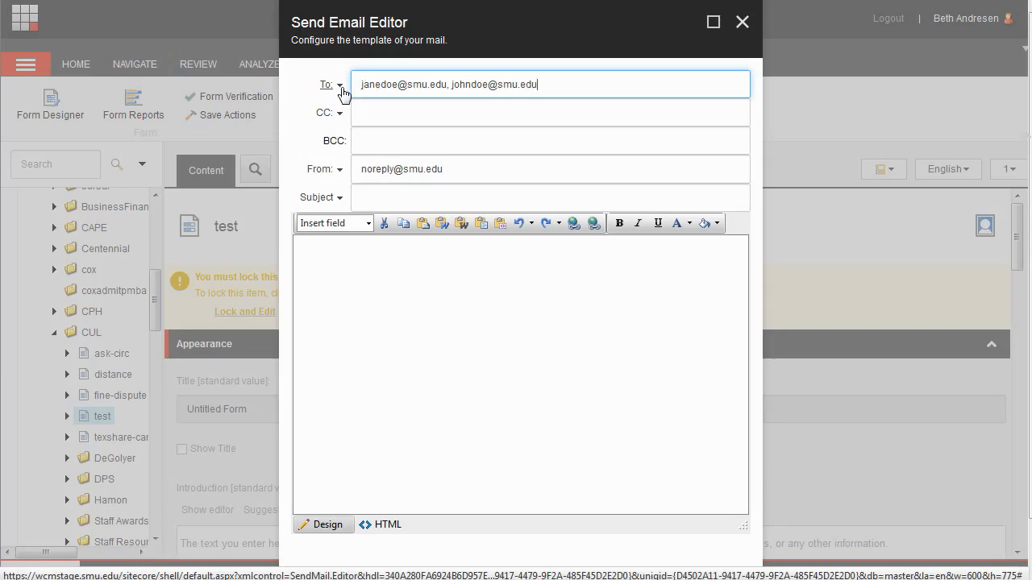
pyautogui.click(342, 91)
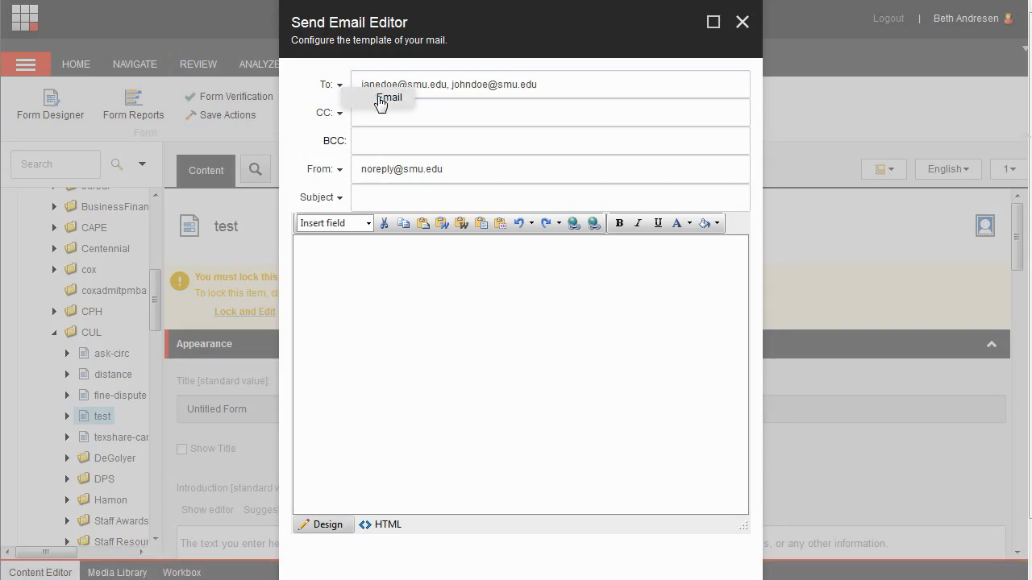
pyautogui.click(380, 101)
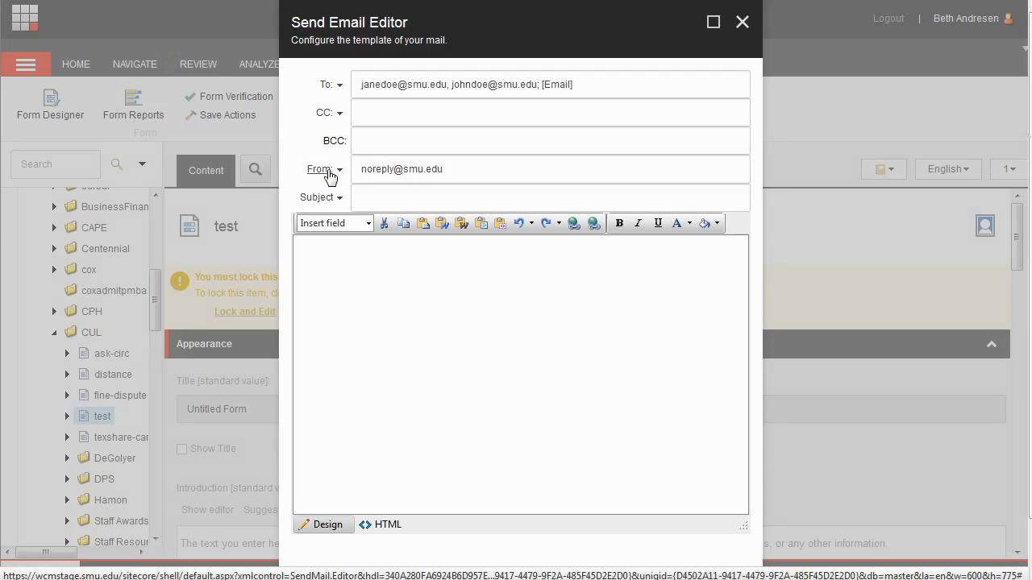
# - Set the email subject to "Student survey comments"
pyautogui.click(361, 197)
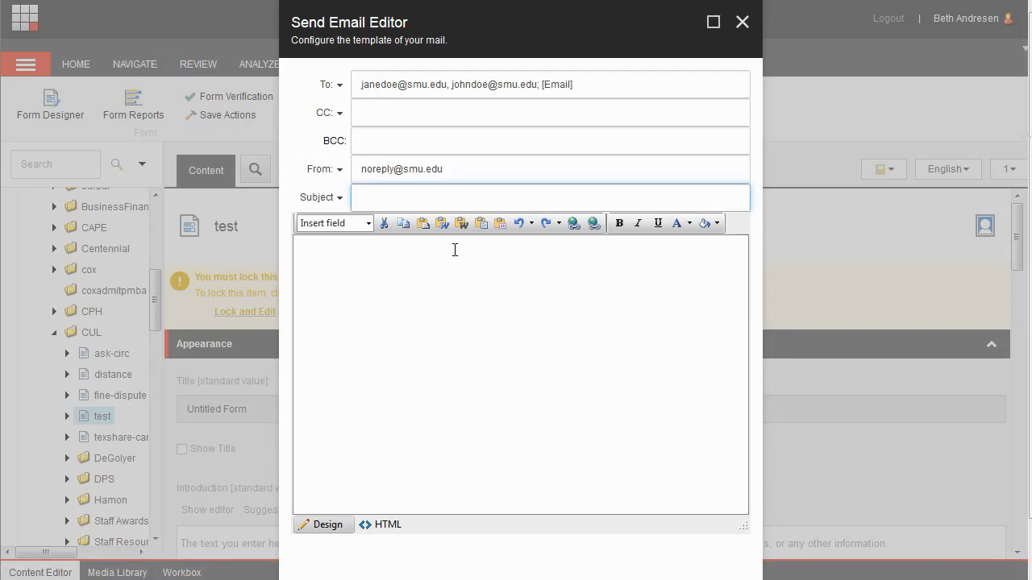
pyautogui.write('Student survey comments')
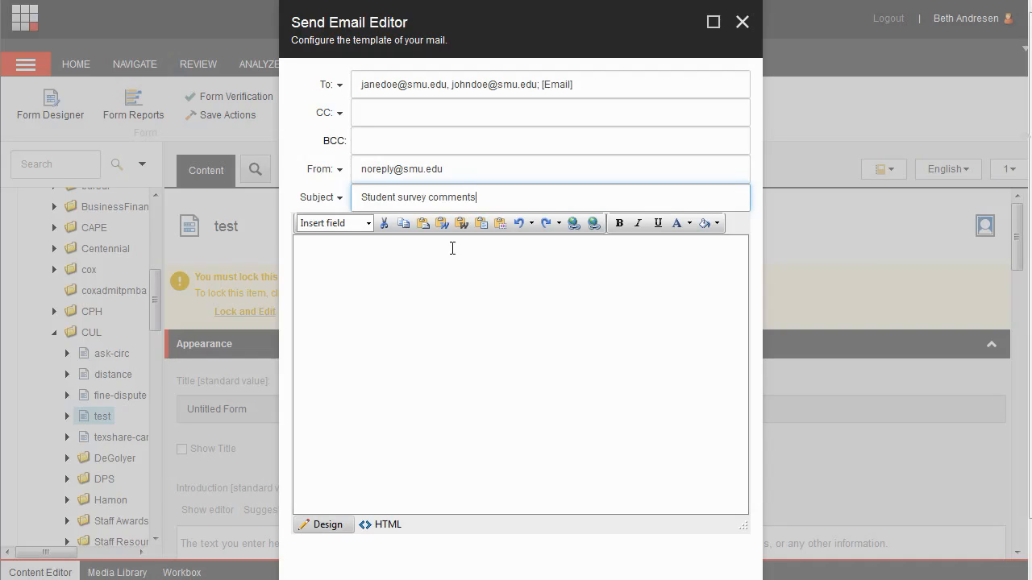
# - Insert the Name (First and Last), Email and Comments form fields into the message body
pyautogui.click(374, 241)
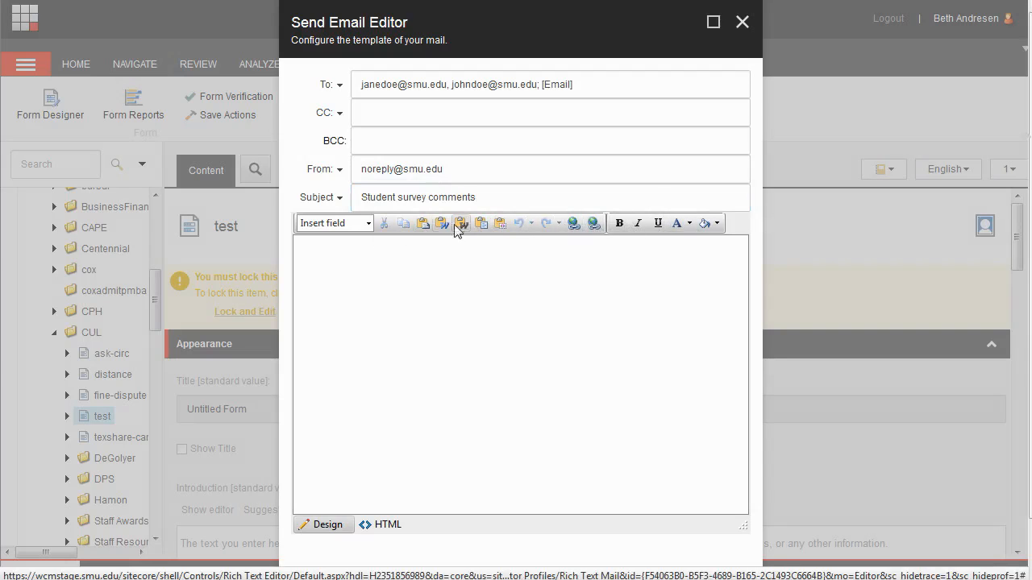
pyautogui.click(369, 225)
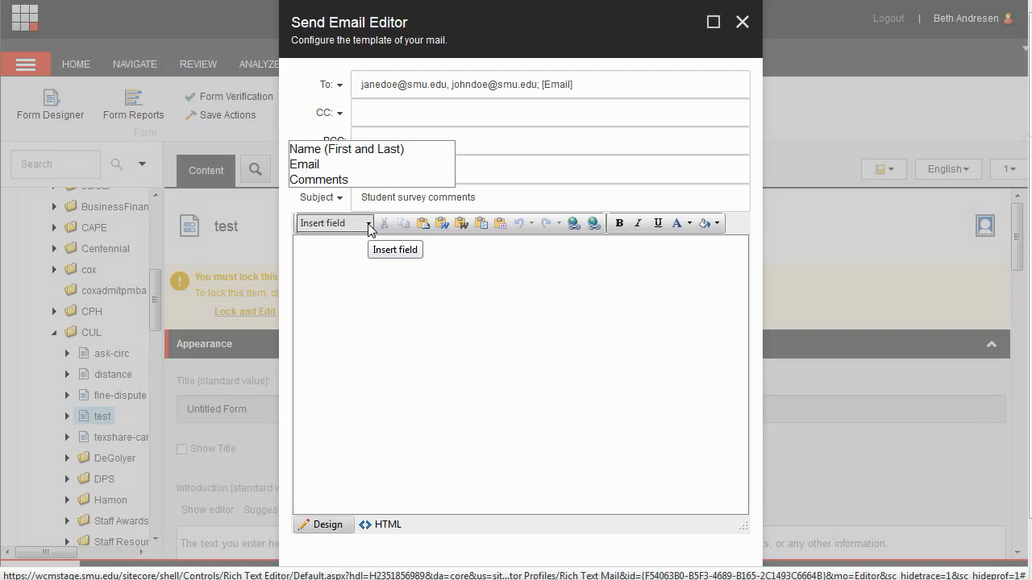
pyautogui.click(357, 151)
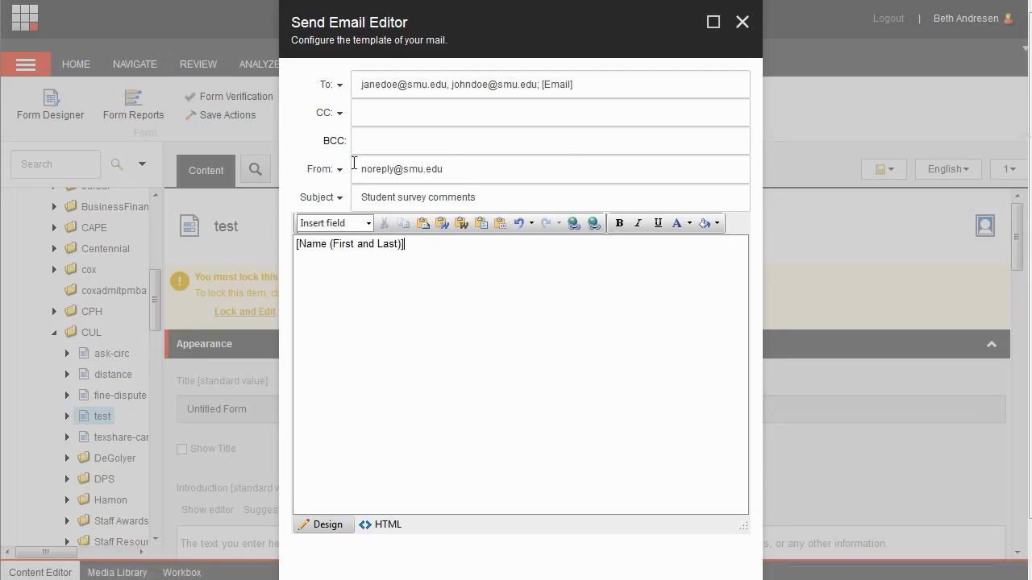
pyautogui.click(357, 223)
pyautogui.click(330, 165)
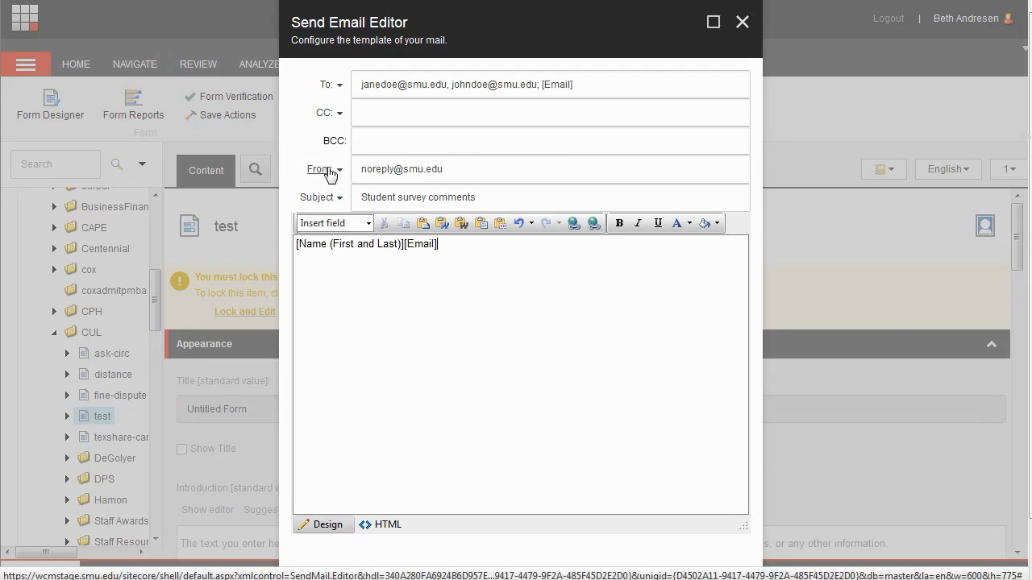
pyautogui.click(343, 224)
pyautogui.click(336, 180)
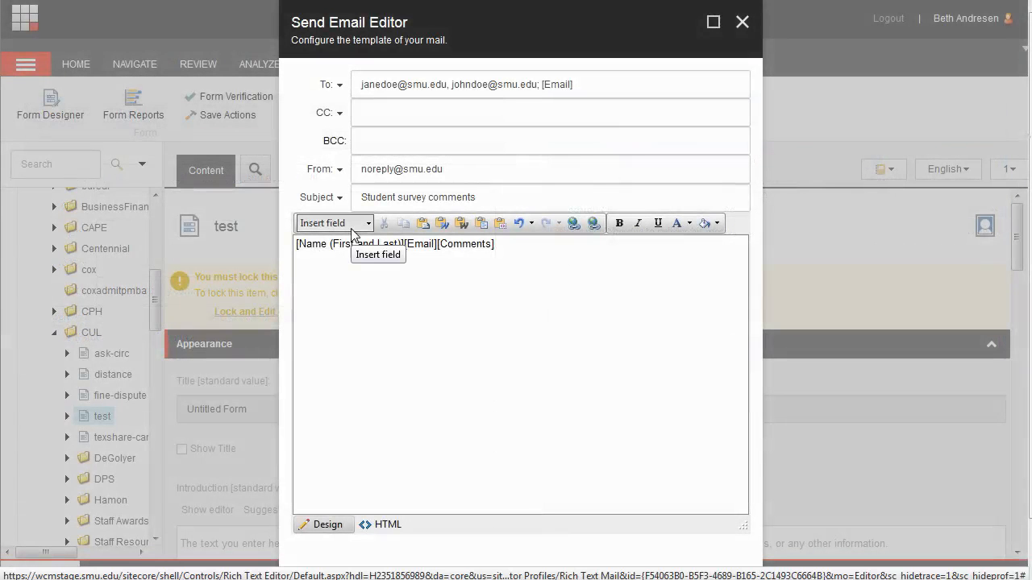
# - Label the body fields "Name:", "Email:" and "Comments:", each on its own line
pyautogui.write('Name:')
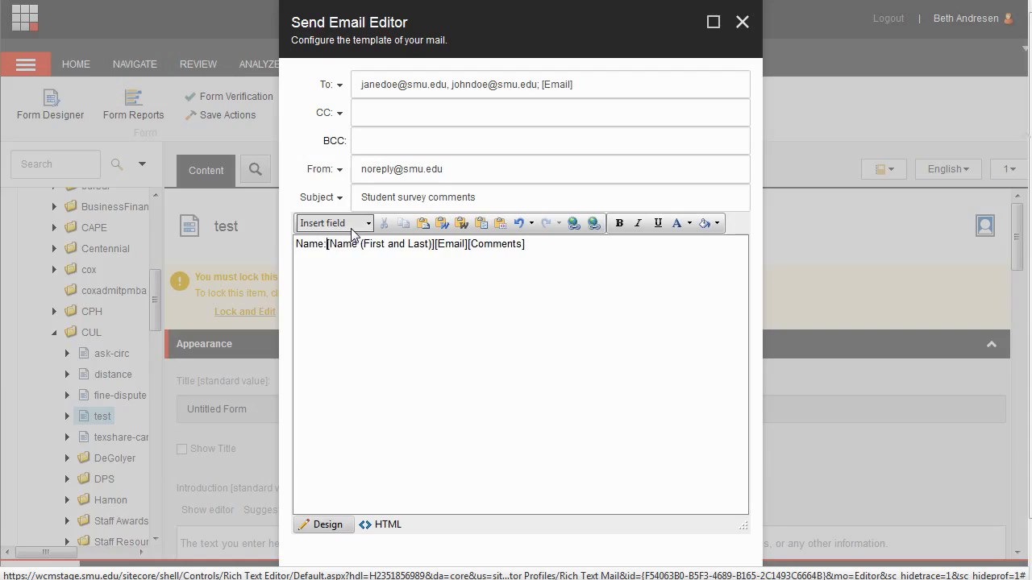
pyautogui.click(439, 243)
pyautogui.press('Return')
pyautogui.write('Email:')
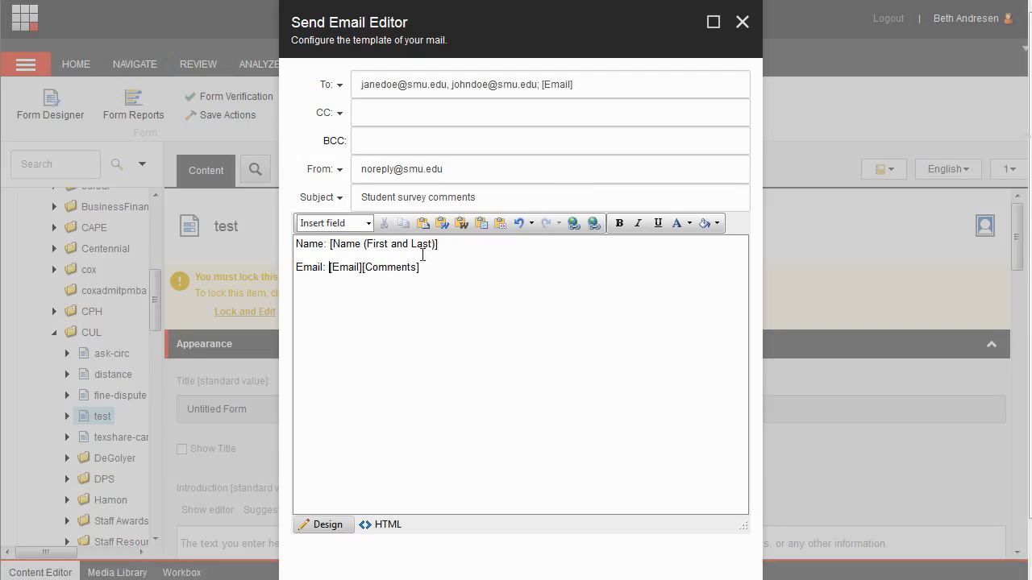
pyautogui.click(363, 267)
pyautogui.press('Return')
pyautogui.write('Comments:')
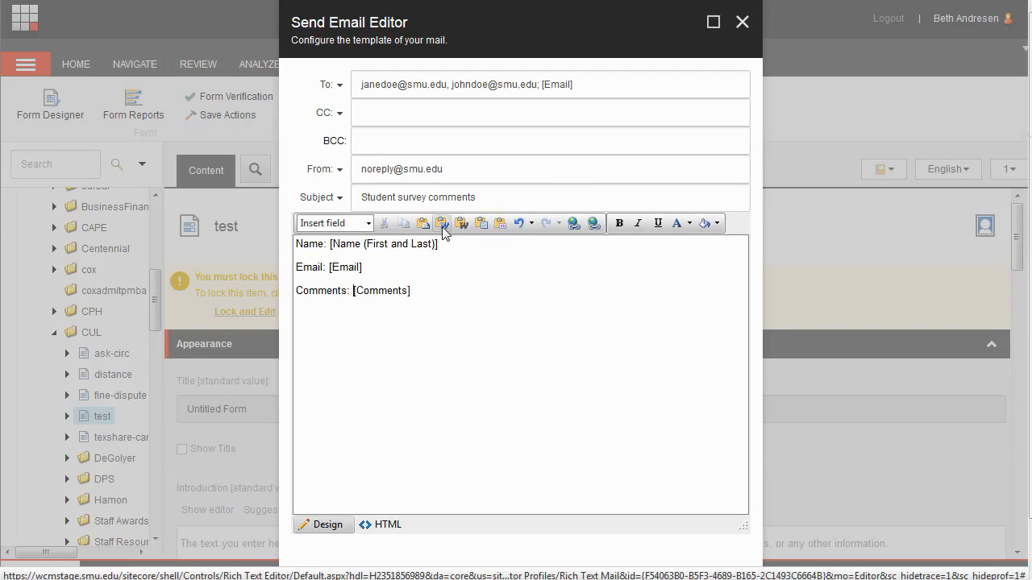
# - Confirm the email template and close the save actions dialog
pyautogui.hotkey('shift', 'Home')
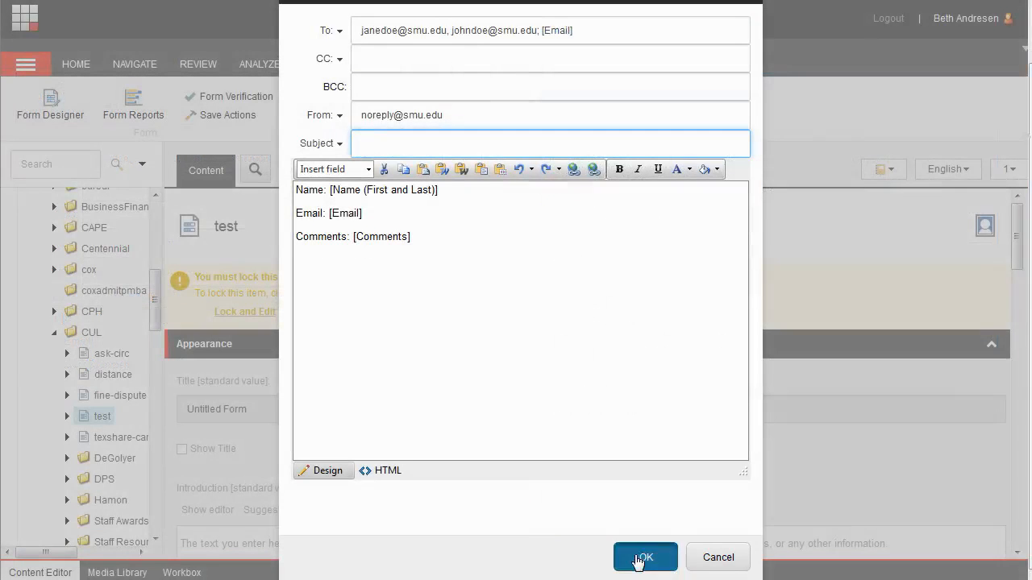
pyautogui.click(632, 553)
pyautogui.click(606, 515)
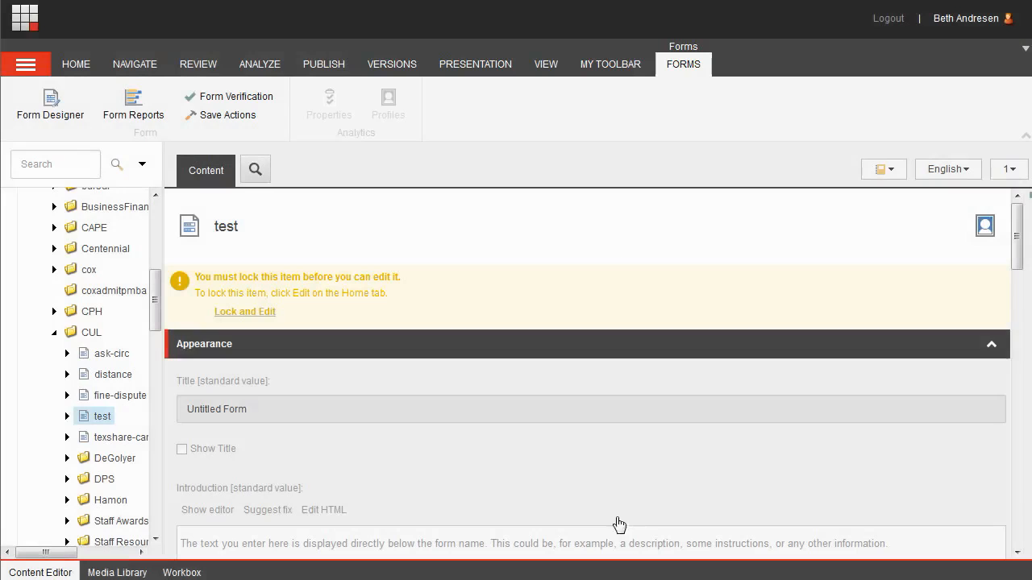
# - Publish the form item with smart publish, including subitems
pyautogui.click(323, 65)
pyautogui.click(157, 115)
pyautogui.click(171, 135)
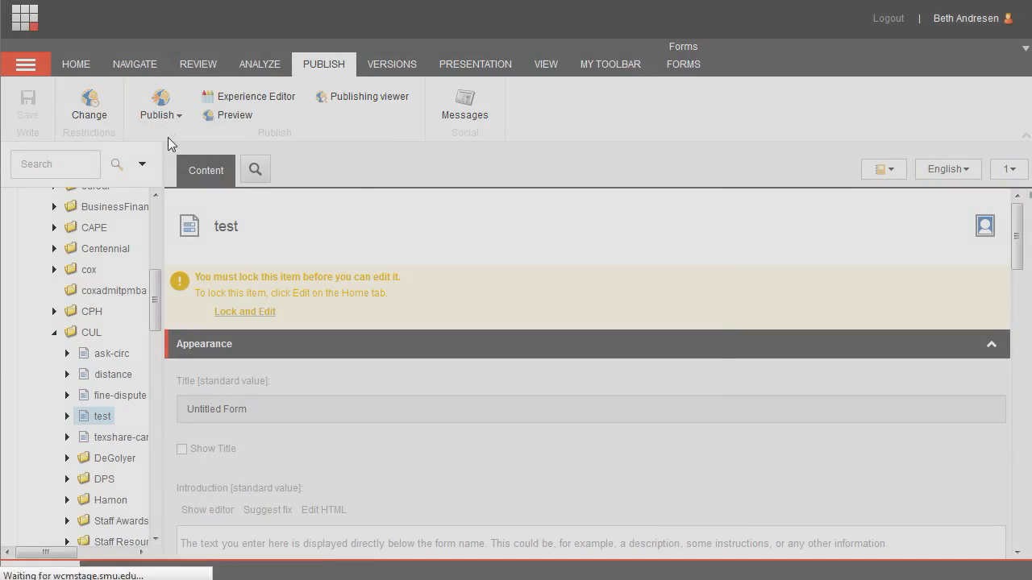
pyautogui.click(581, 517)
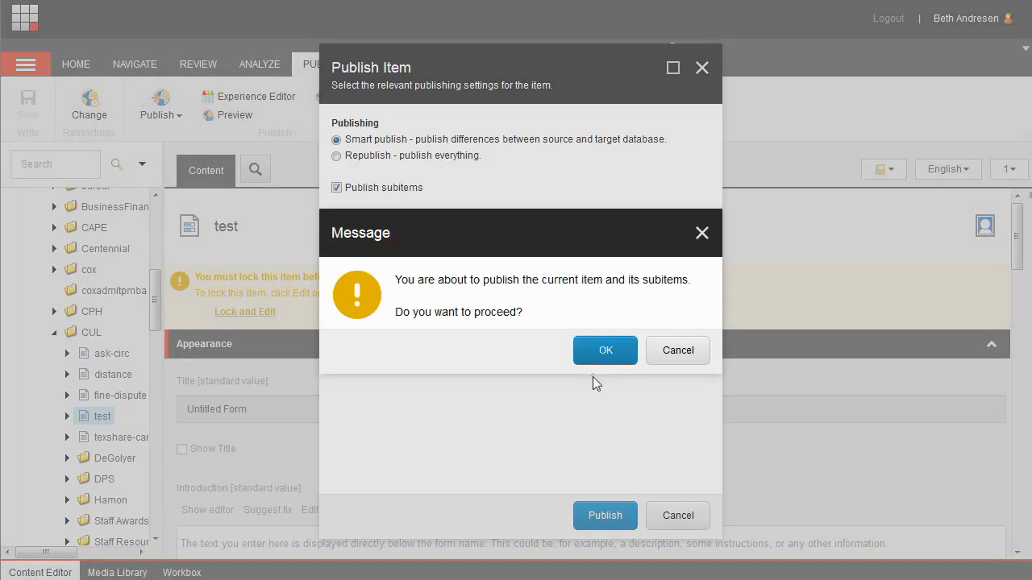
pyautogui.click(600, 353)
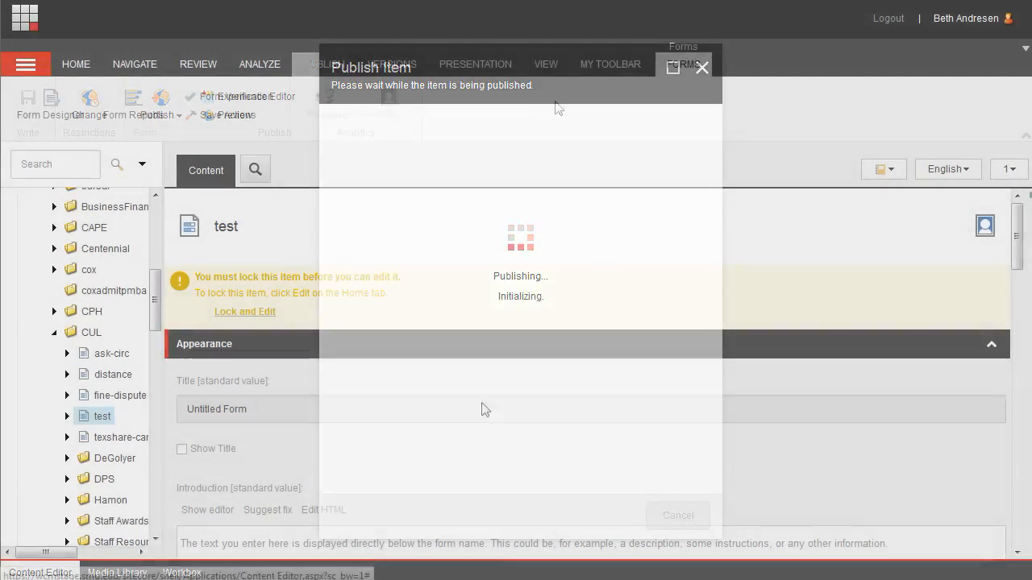
# - Reopen the email action and set its subject to "Student comments from" followed by the Area of Study field
pyautogui.click(244, 119)
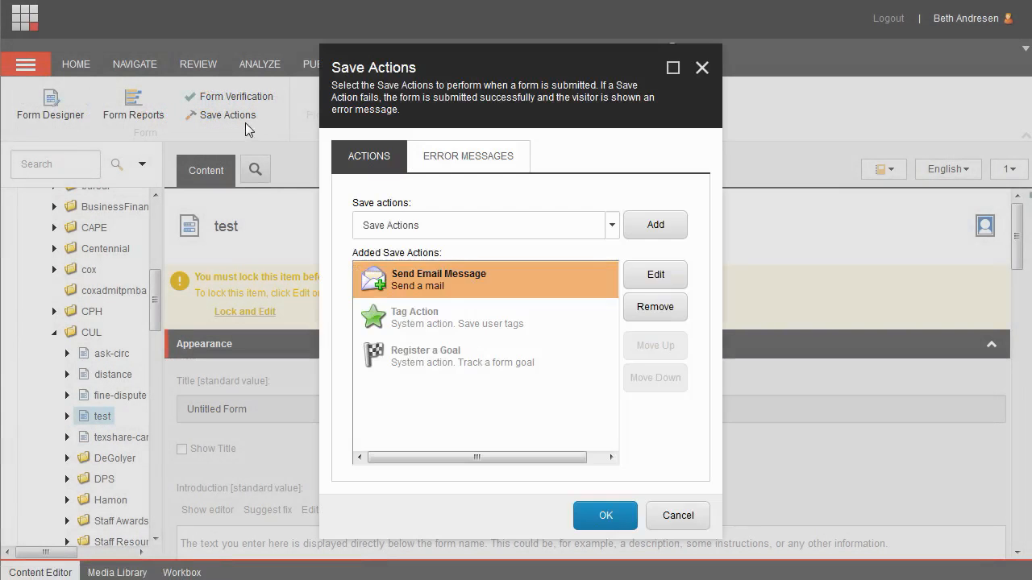
pyautogui.click(641, 278)
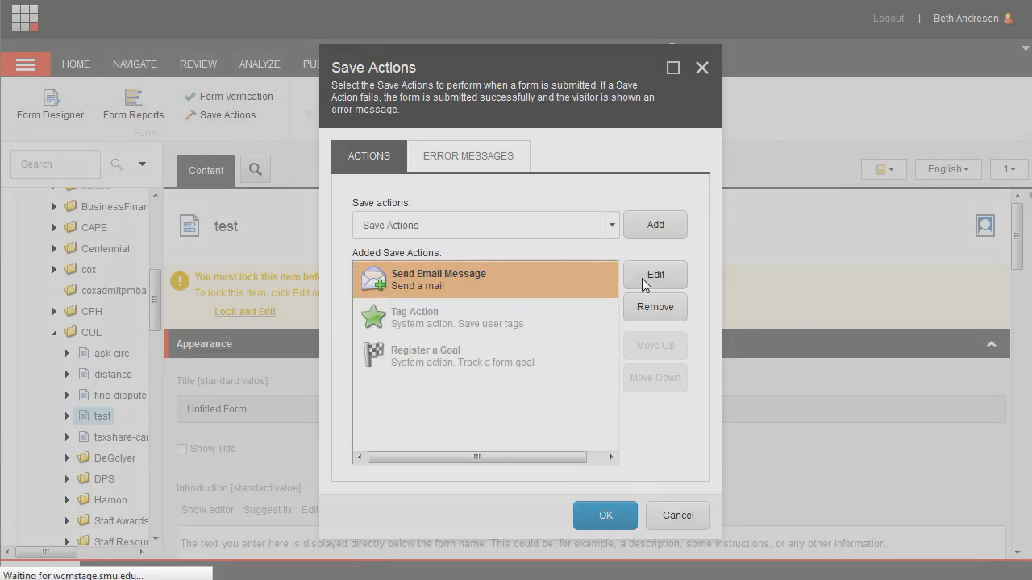
pyautogui.click(367, 199)
pyautogui.write('Stud')
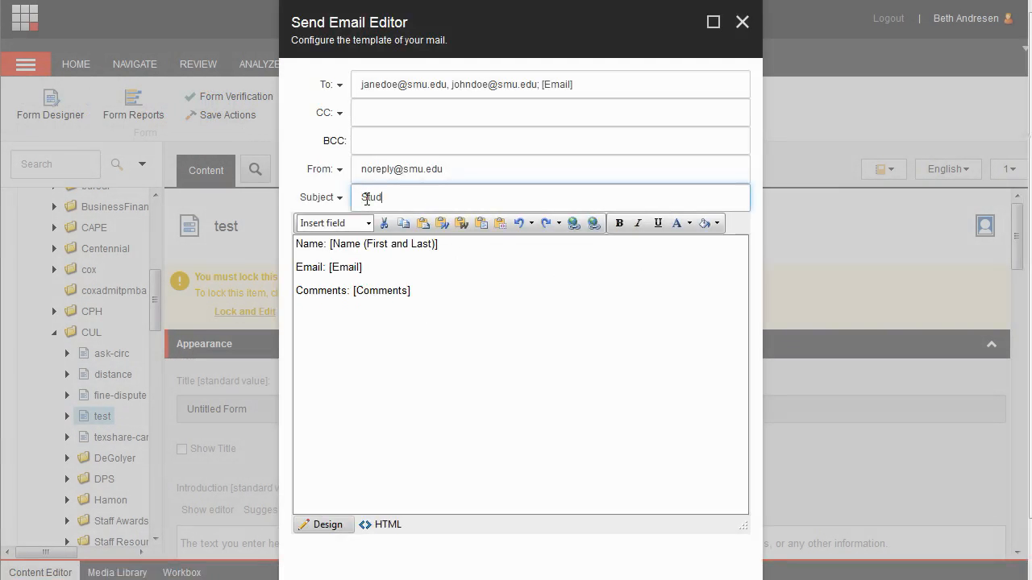
pyautogui.write('ent comments from')
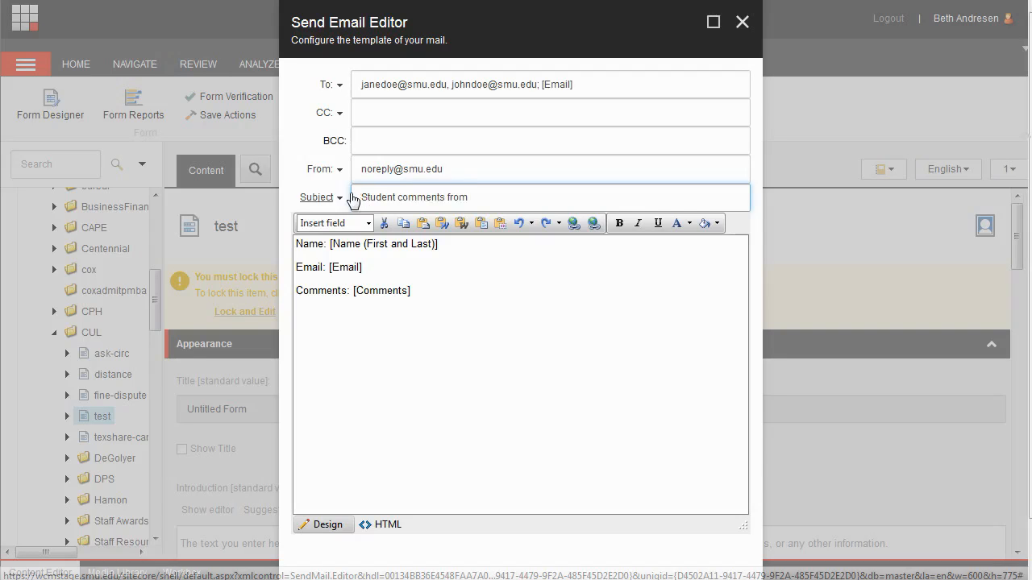
pyautogui.click(335, 199)
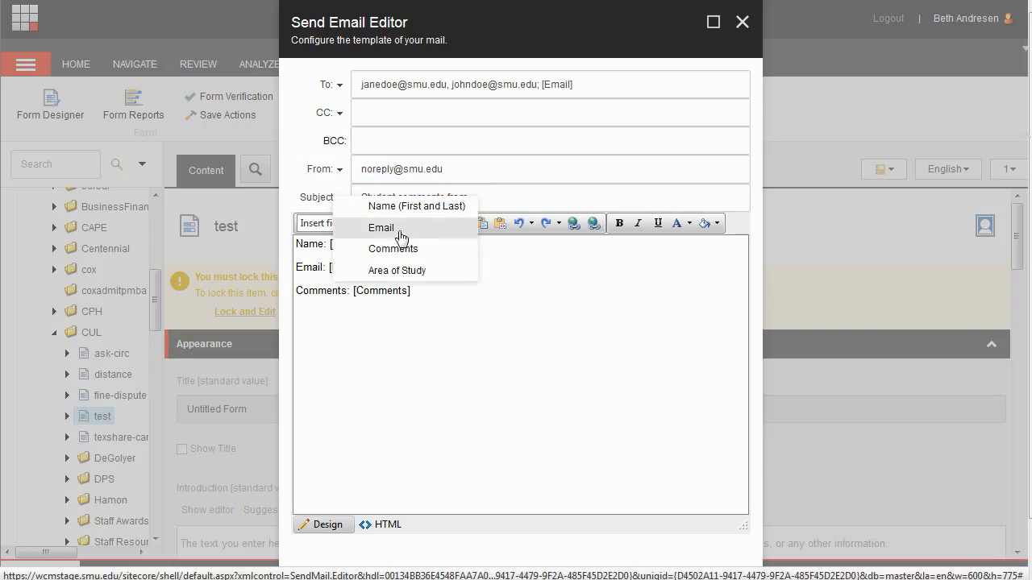
pyautogui.click(444, 272)
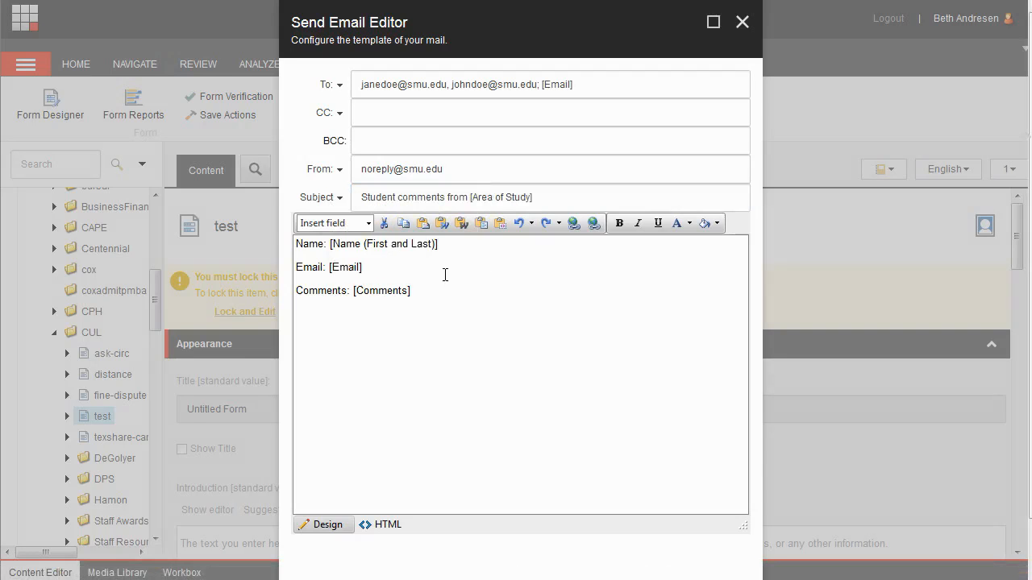
pyautogui.scroll(-1, 818, 384)
pyautogui.click(650, 556)
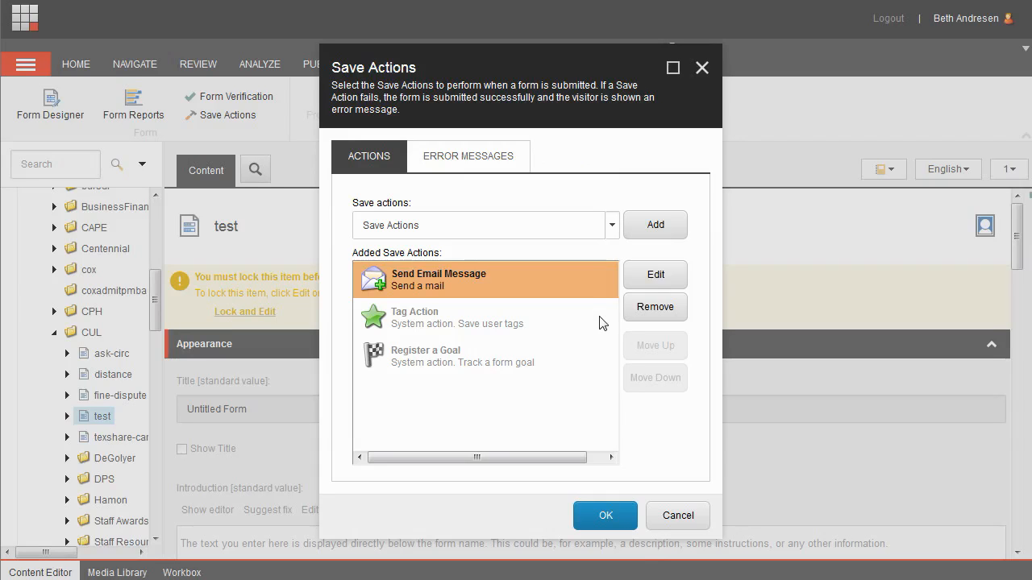
# - Add a second Send Email Message save action to the form
pyautogui.click(616, 225)
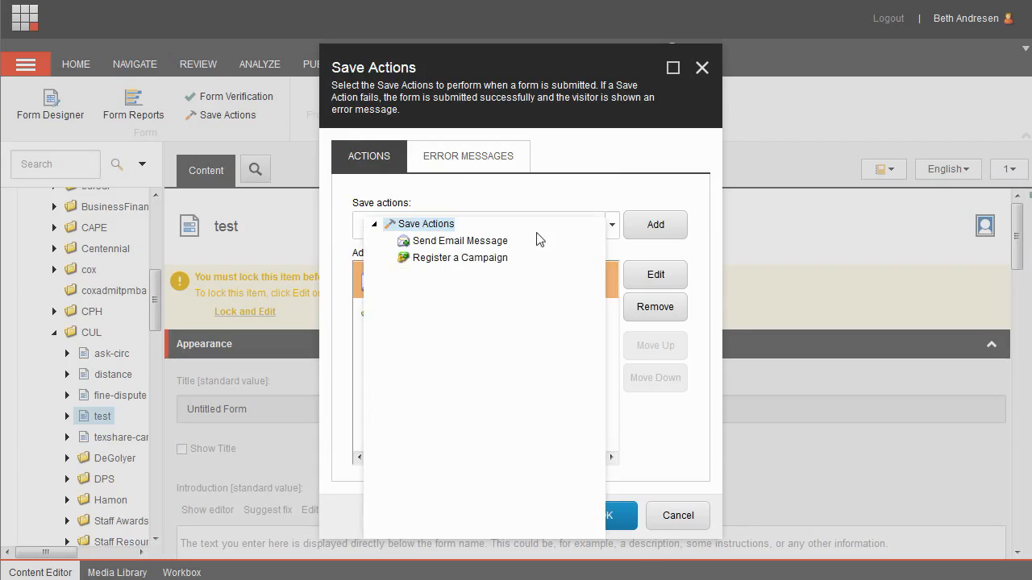
pyautogui.click(492, 241)
pyautogui.click(649, 229)
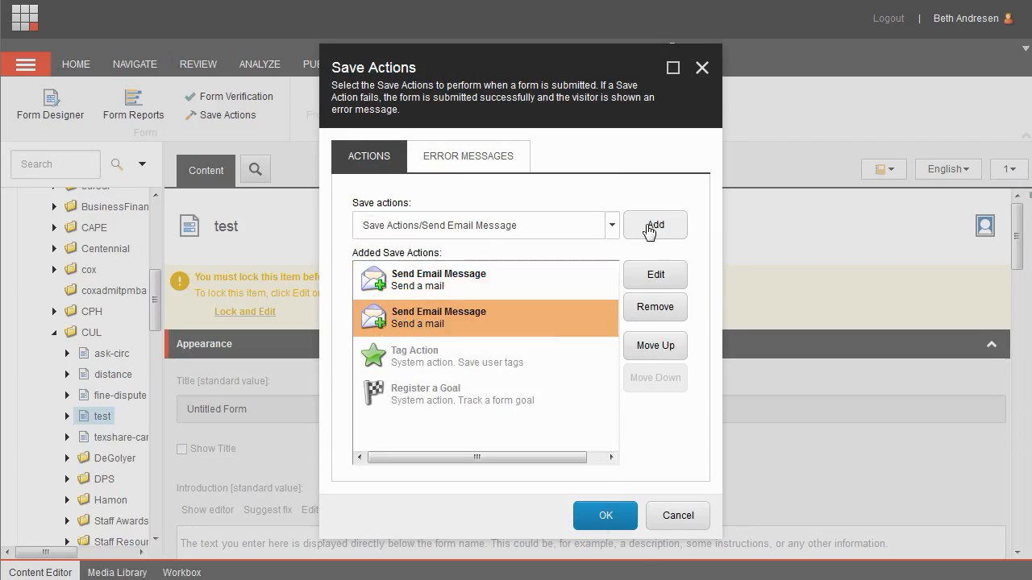